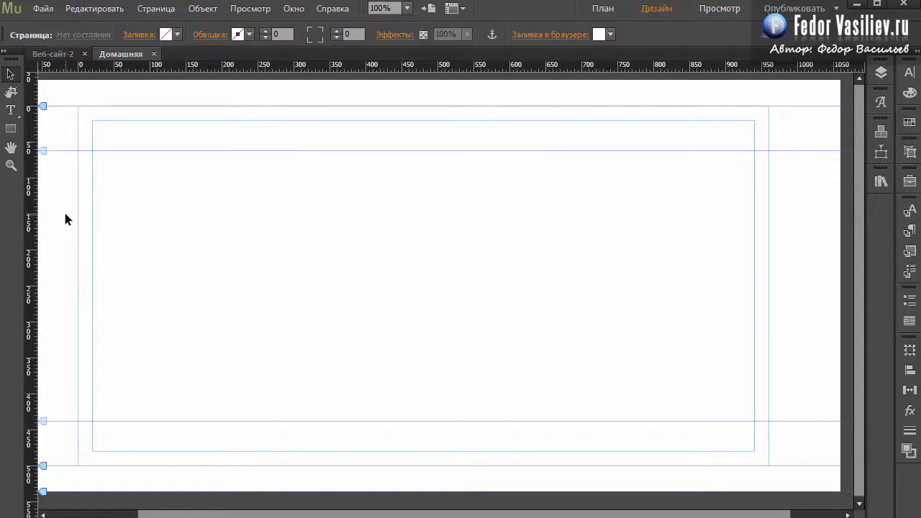
Set the home page's minimum height to 5000 in the page properties and copy that value to the clipboard.
{"action": "right_click", "coordinate": [66, 214]}
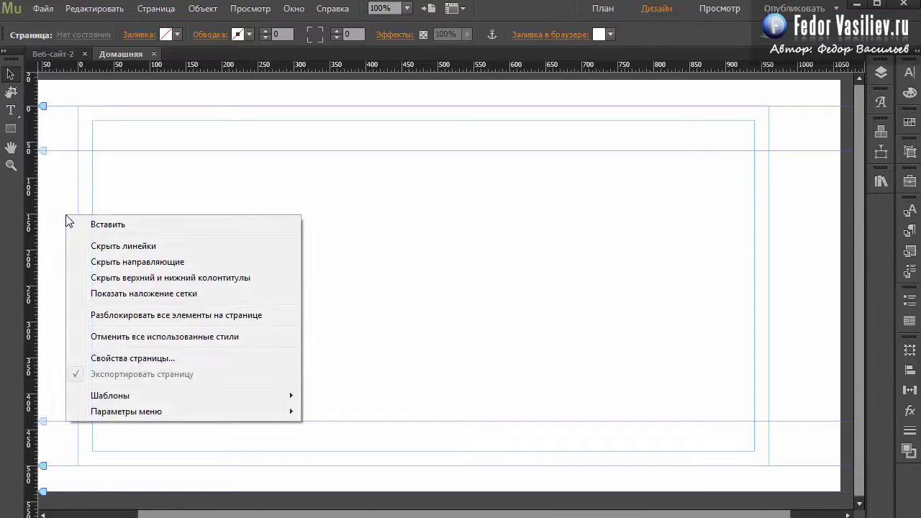
{"action": "left_click", "coordinate": [110, 356]}
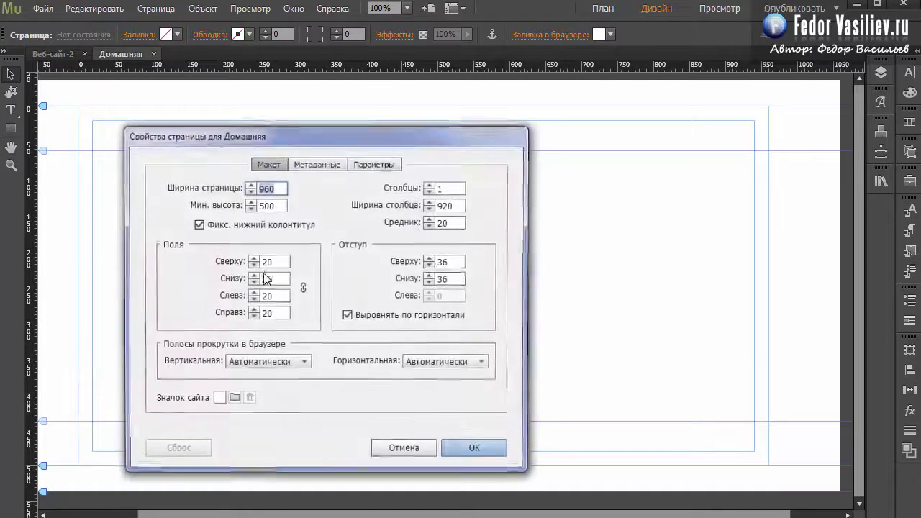
{"action": "left_click_drag", "start_coordinate": [275, 136], "coordinate": [433, 112]}
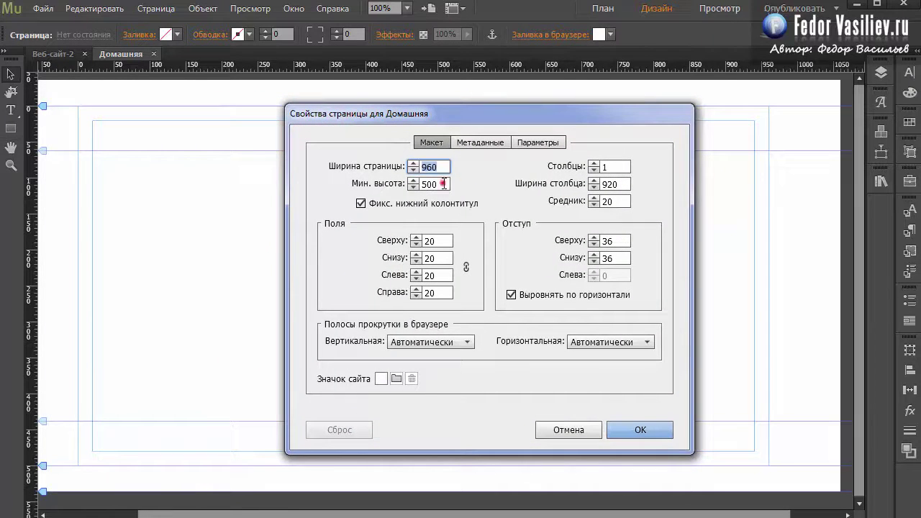
{"action": "left_click", "coordinate": [444, 184]}
{"action": "left_click", "coordinate": [446, 186]}
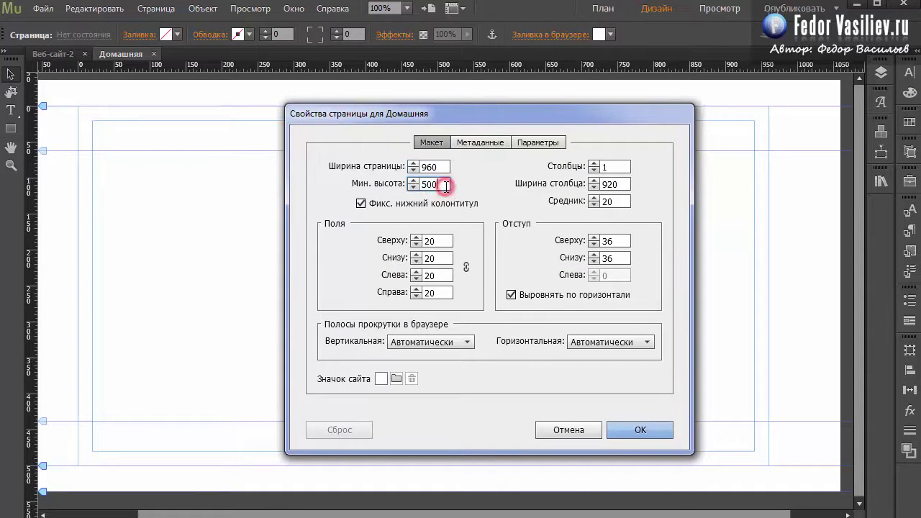
{"action": "type", "text": "0"}
{"action": "double_click", "coordinate": [446, 185]}
{"action": "right_click", "coordinate": [430, 185]}
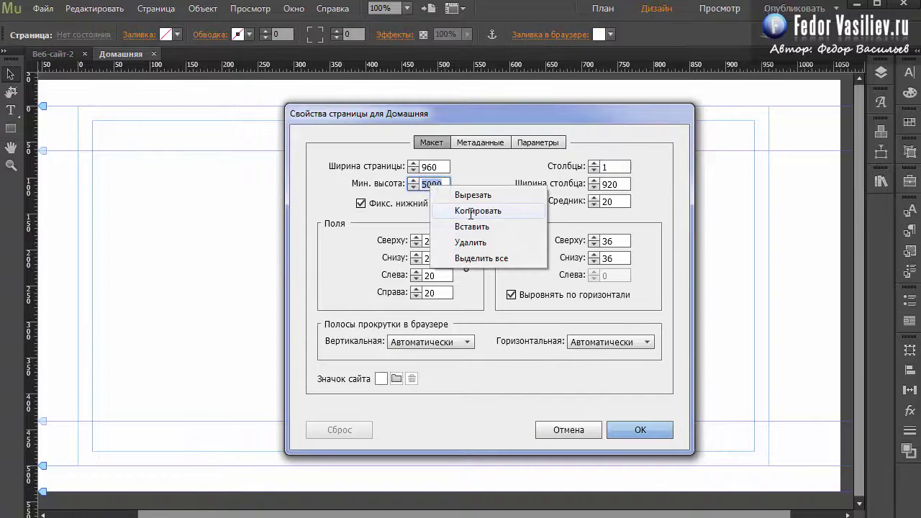
{"action": "left_click", "coordinate": [452, 214]}
{"action": "left_click", "coordinate": [621, 428]}
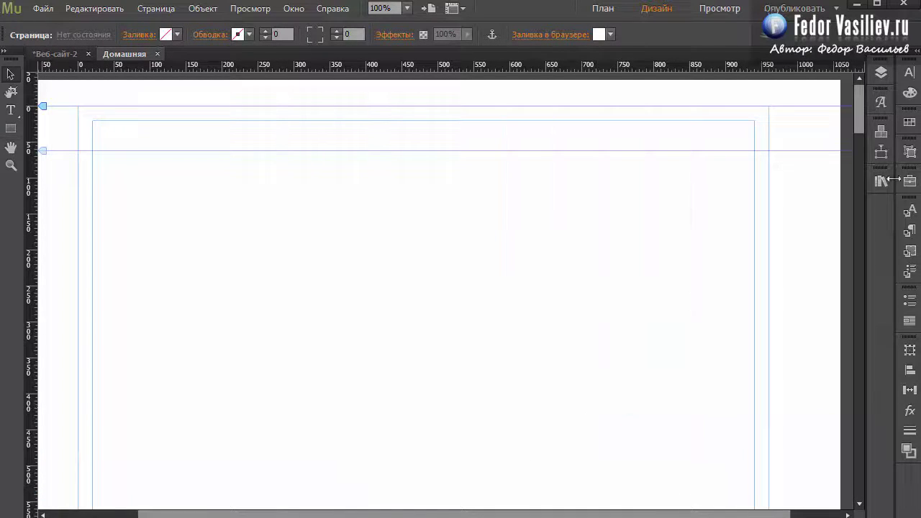
Fill the page with the solid green swatch R=0 G=104 B=55 and reduce the colour's saturation to a muted green.
{"action": "left_click_drag", "start_coordinate": [861, 126], "coordinate": [838, 89]}
{"action": "left_click", "coordinate": [147, 36]}
{"action": "left_click", "coordinate": [192, 139]}
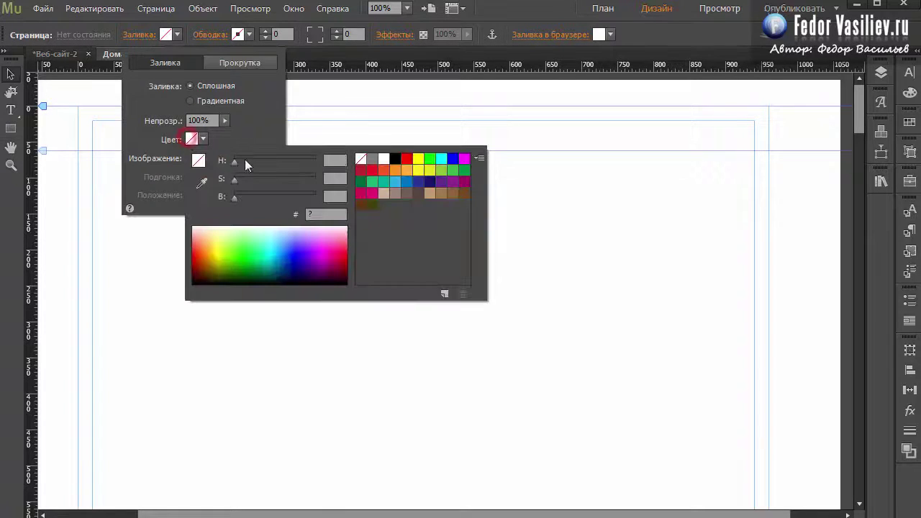
{"action": "left_click", "coordinate": [360, 181]}
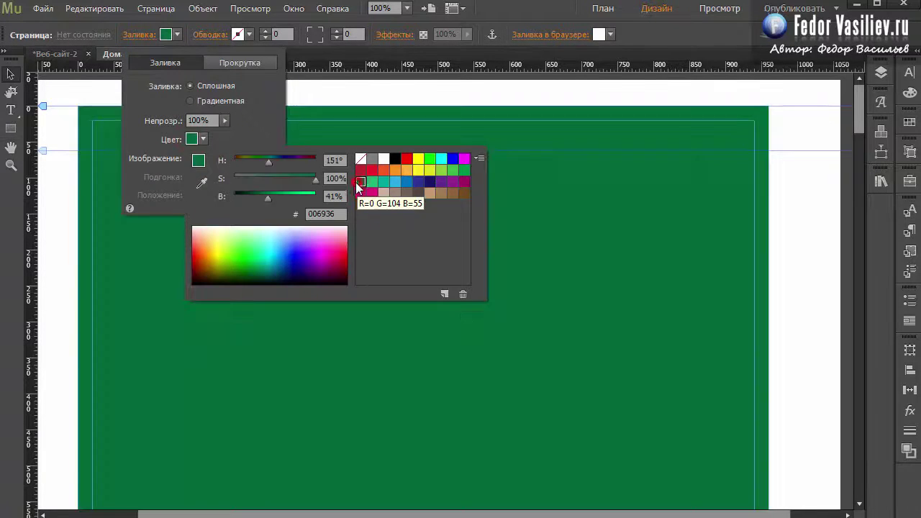
{"action": "left_click", "coordinate": [261, 179]}
{"action": "left_click", "coordinate": [668, 198]}
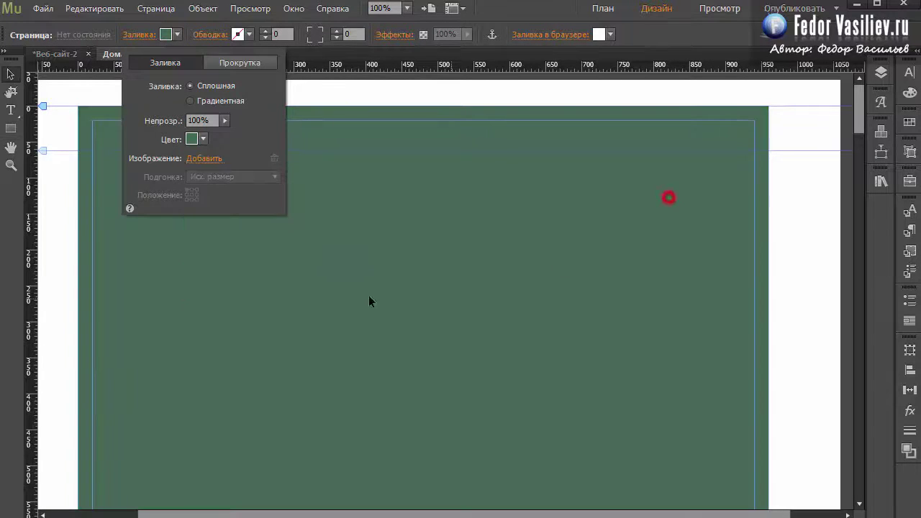
{"action": "left_click", "coordinate": [300, 242]}
Paste the copied Mu hexagon logo image onto the upper middle part of the green page area.
{"action": "scroll", "coordinate": [827, 200], "scroll_direction": "down", "scroll_amount": 20}
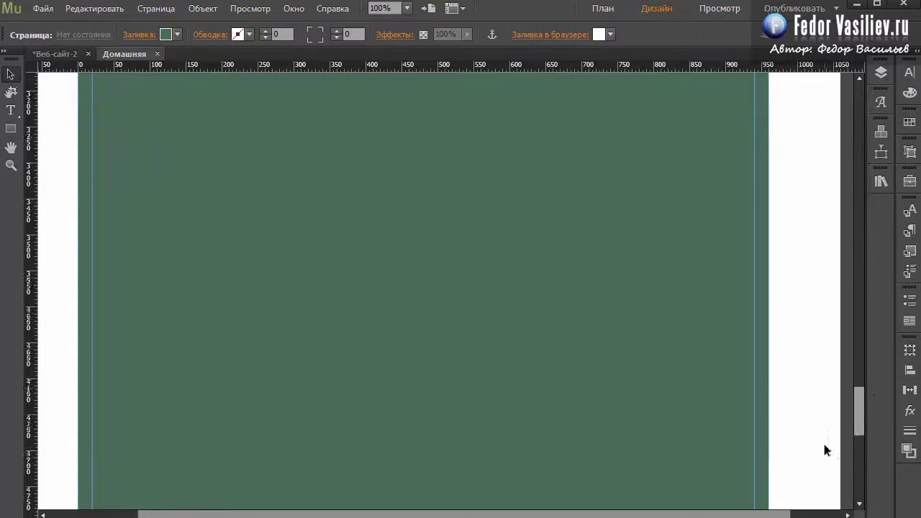
{"action": "scroll", "coordinate": [426, 496], "scroll_direction": "up", "scroll_amount": 20}
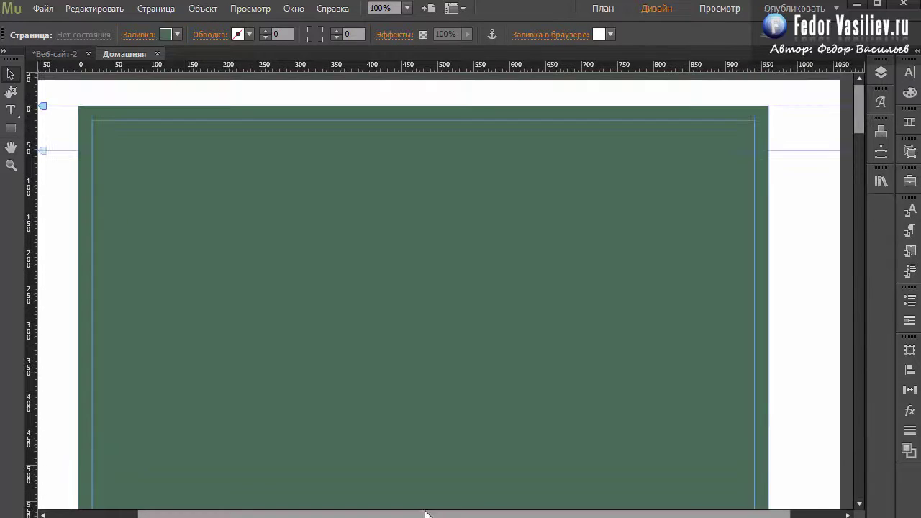
{"action": "left_click_drag", "start_coordinate": [426, 513], "coordinate": [414, 513]}
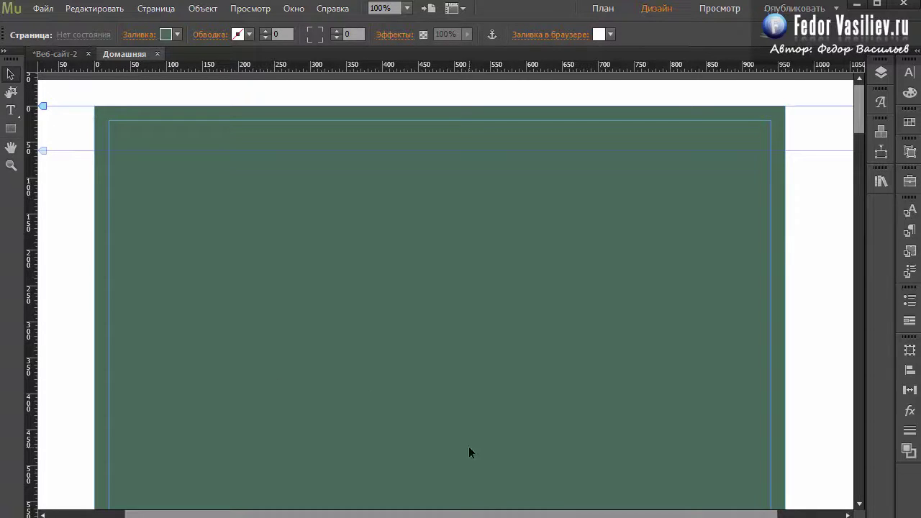
{"action": "key", "text": "ctrl+v"}
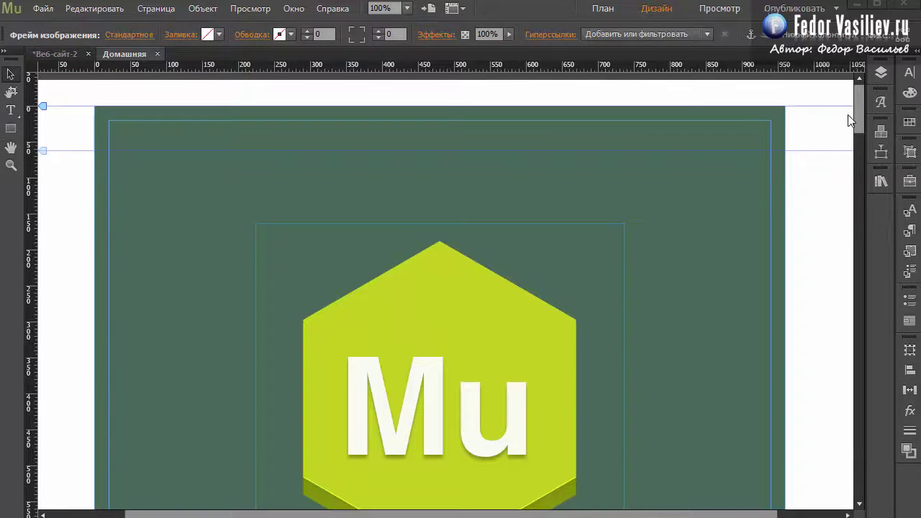
{"action": "left_click_drag", "start_coordinate": [859, 109], "coordinate": [861, 87]}
Add logo.png as the image of the page's browser fill.
{"action": "left_click", "coordinate": [59, 97]}
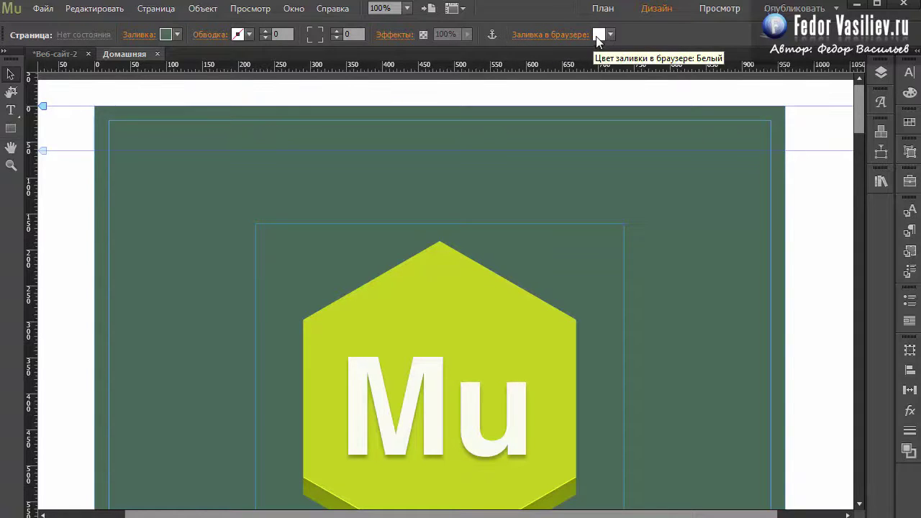
{"action": "left_click", "coordinate": [574, 35]}
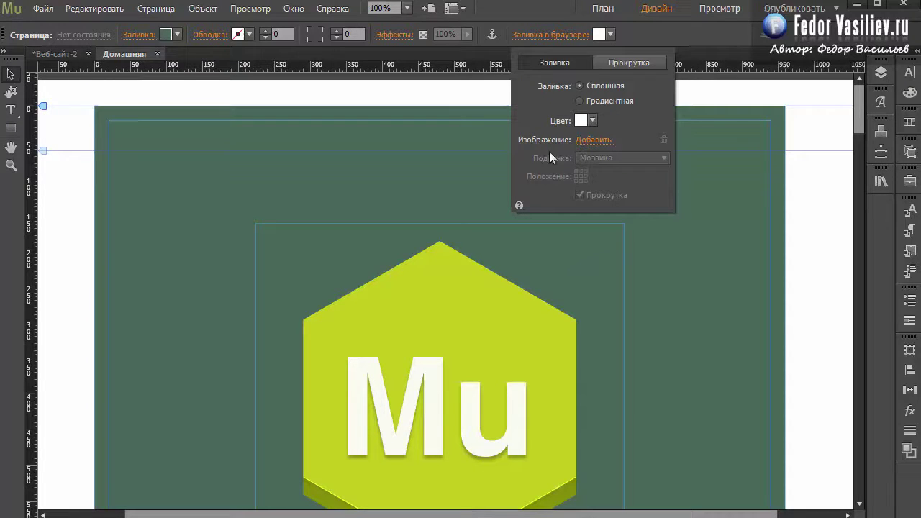
{"action": "left_click", "coordinate": [582, 142]}
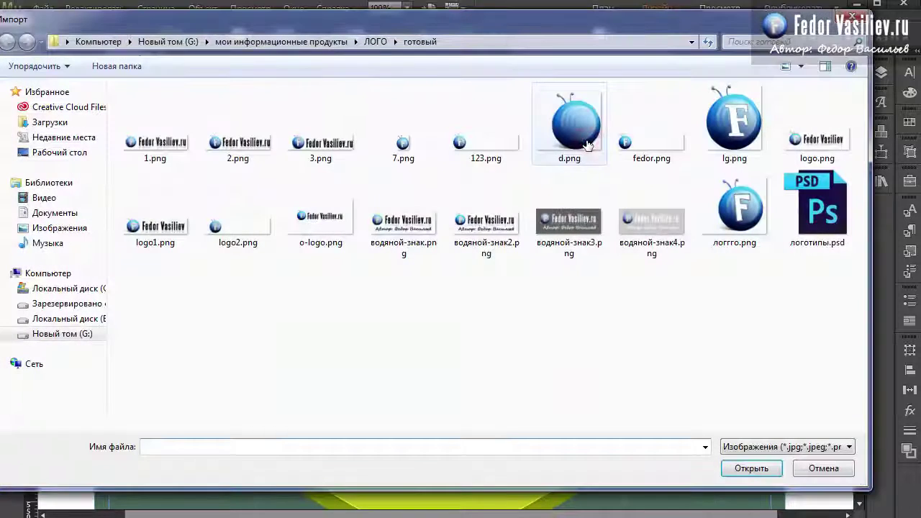
{"action": "left_click", "coordinate": [745, 468]}
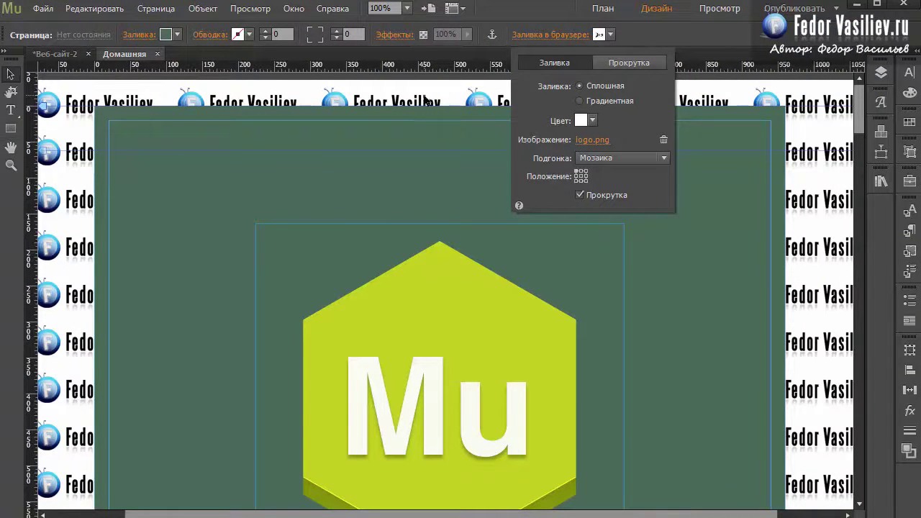
Try a different anchor position for the browser fill image and return it to the upper-left anchor.
{"action": "left_click", "coordinate": [581, 174]}
{"action": "left_click", "coordinate": [577, 178]}
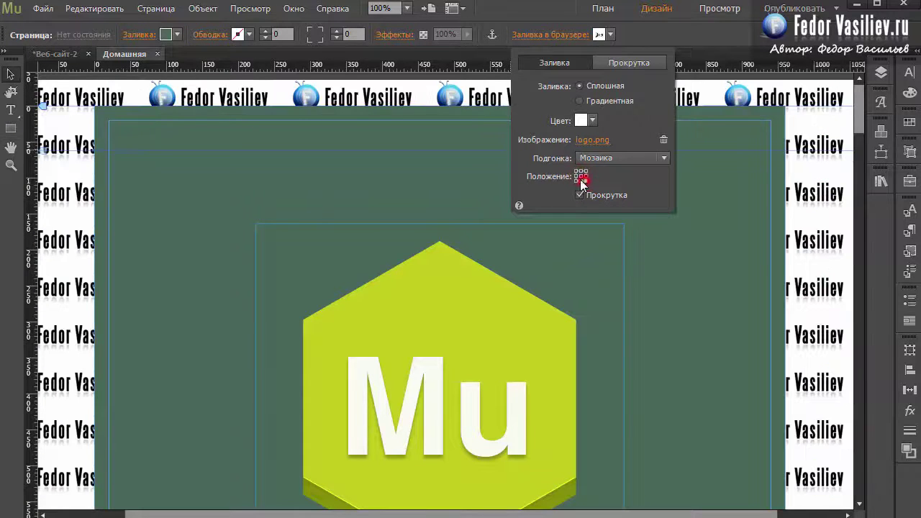
{"action": "left_click", "coordinate": [577, 174]}
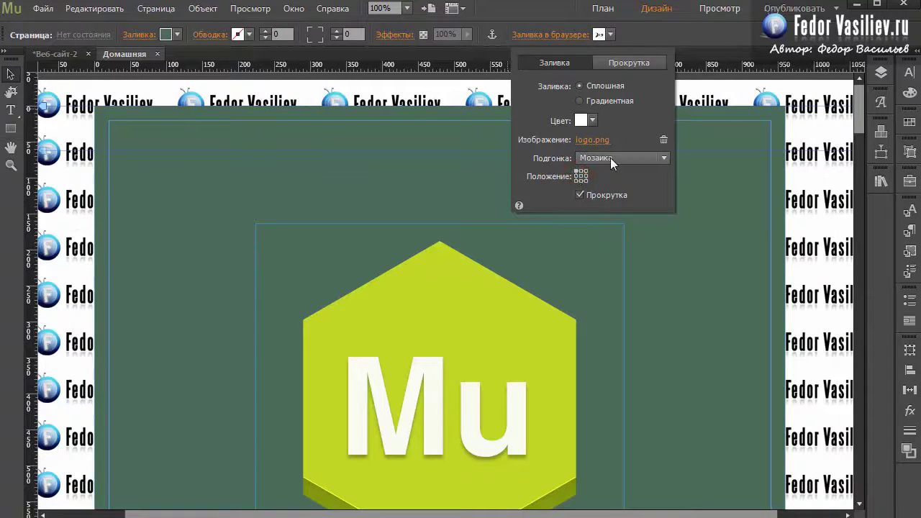
Try the Заполнение and По размеру fitting options on the browser fill image and return it to Мозаика.
{"action": "left_click", "coordinate": [610, 158]}
{"action": "left_click", "coordinate": [606, 176]}
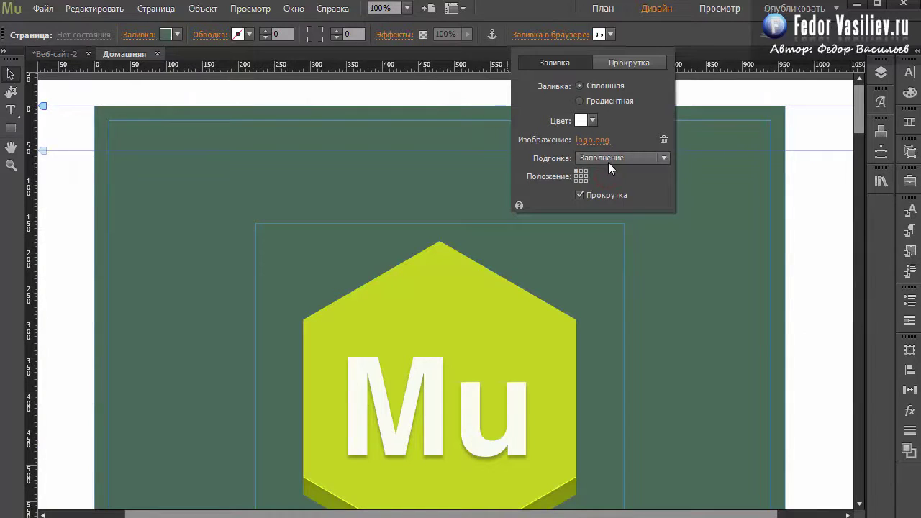
{"action": "left_click", "coordinate": [609, 159]}
{"action": "left_click", "coordinate": [611, 192]}
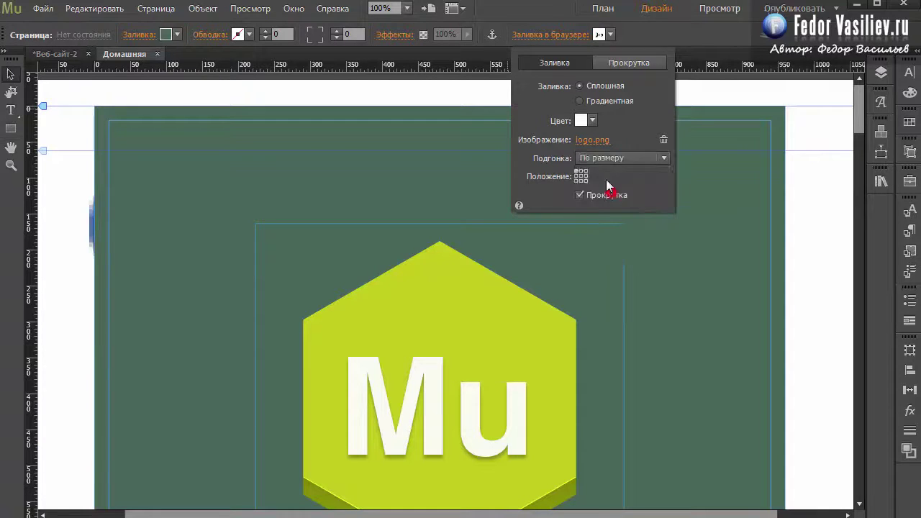
{"action": "left_click", "coordinate": [603, 157]}
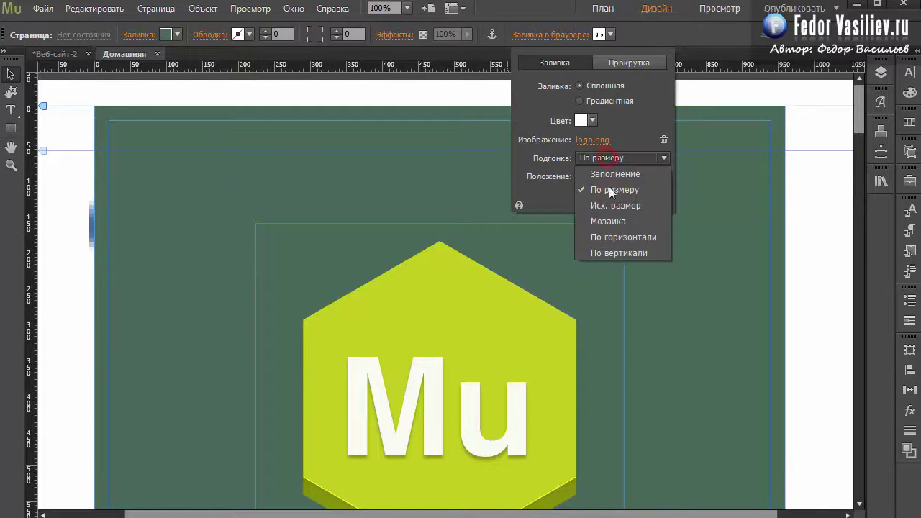
{"action": "left_click", "coordinate": [615, 223]}
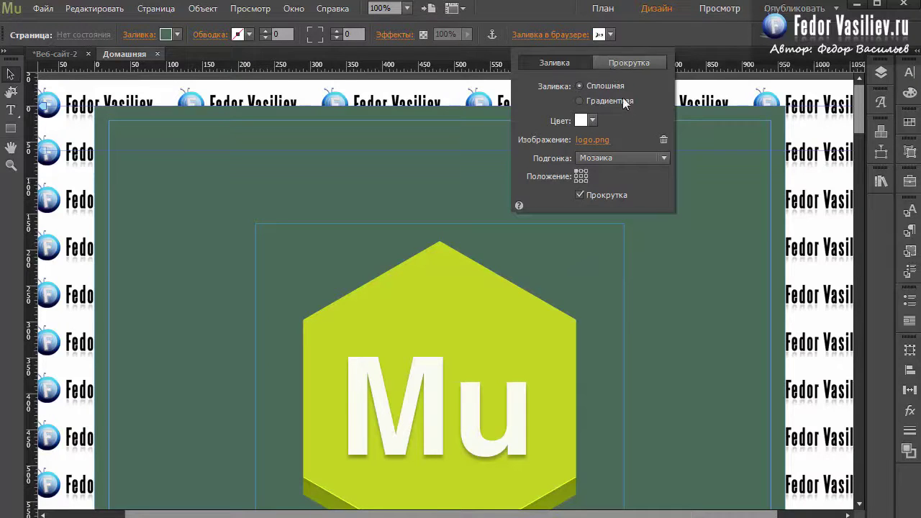
Enable scroll motion (Перемещение) for the browser fill and set its key position to 5000 px.
{"action": "left_click", "coordinate": [622, 63]}
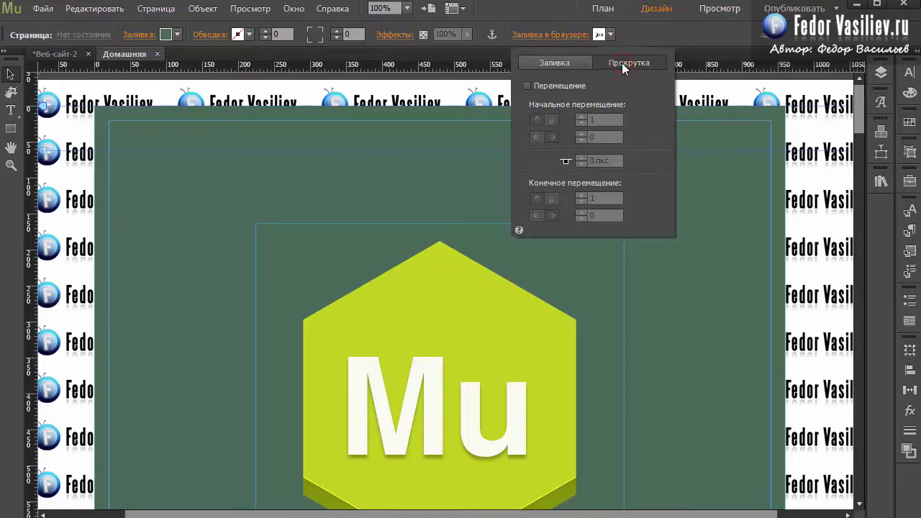
{"action": "left_click", "coordinate": [527, 86]}
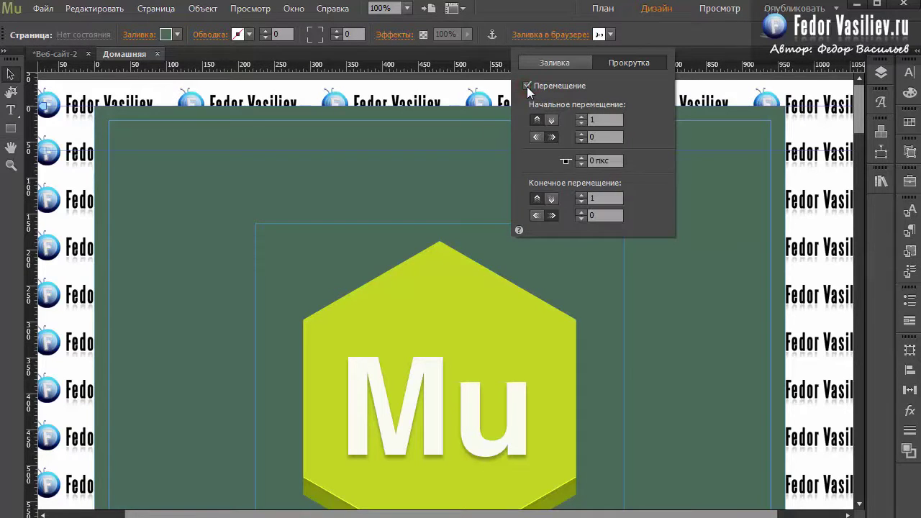
{"action": "left_click", "coordinate": [592, 161]}
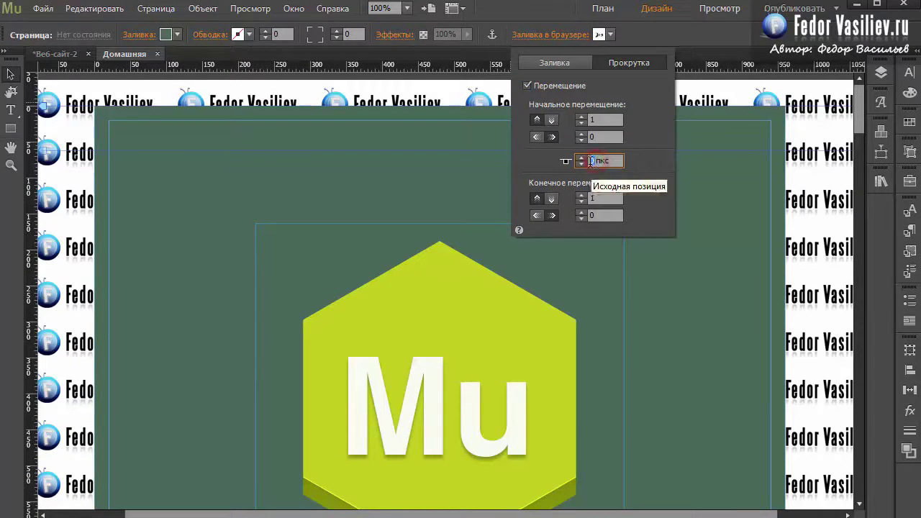
{"action": "right_click", "coordinate": [592, 161]}
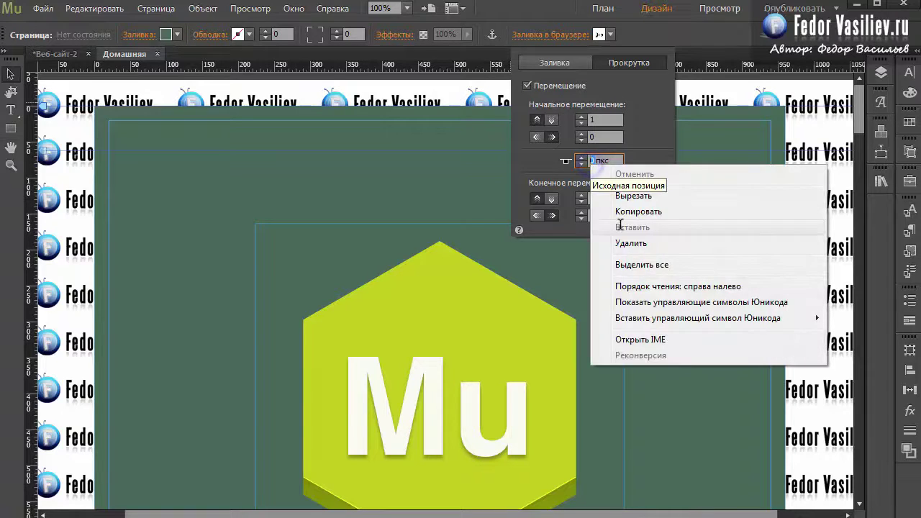
{"action": "left_click", "coordinate": [585, 162]}
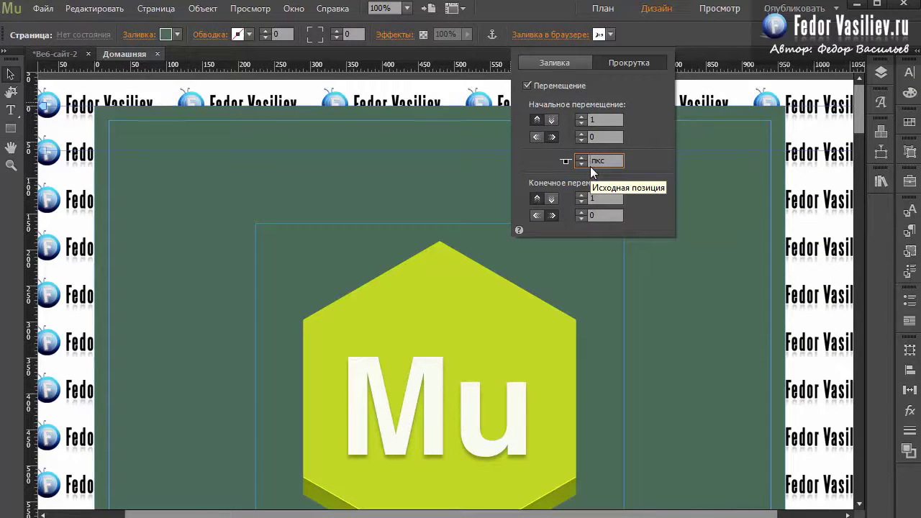
{"action": "type", "text": "5000"}
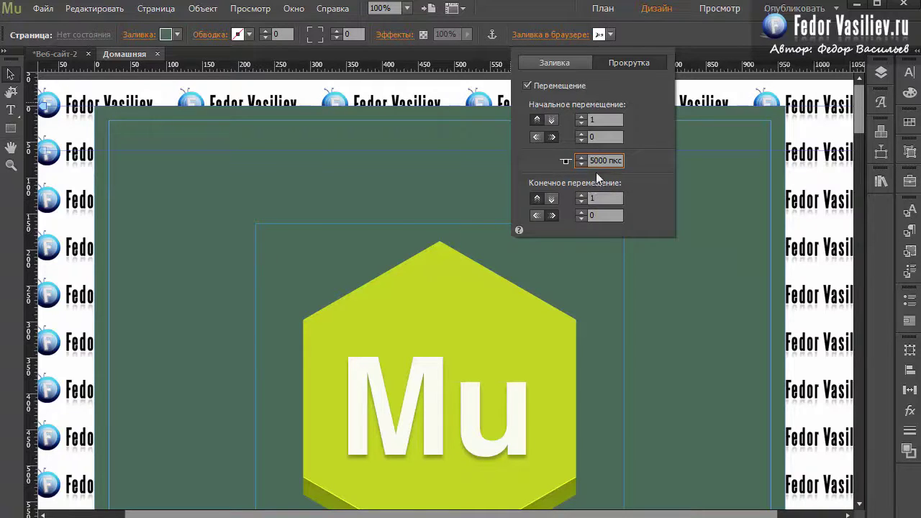
Check the minimum height in the home page's properties and close them without changes.
{"action": "left_click", "coordinate": [63, 180]}
{"action": "right_click", "coordinate": [62, 180]}
{"action": "left_click", "coordinate": [111, 335]}
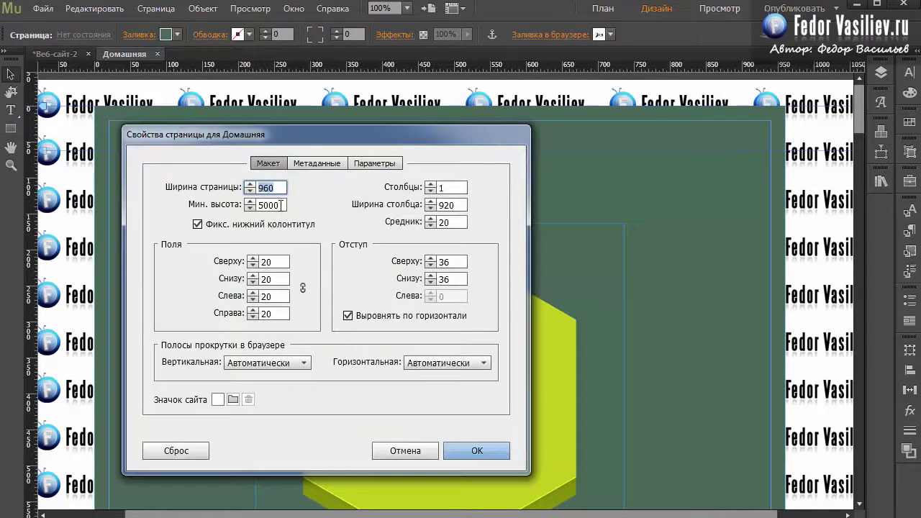
{"action": "left_click", "coordinate": [277, 205]}
{"action": "left_click_drag", "start_coordinate": [278, 205], "coordinate": [252, 205]}
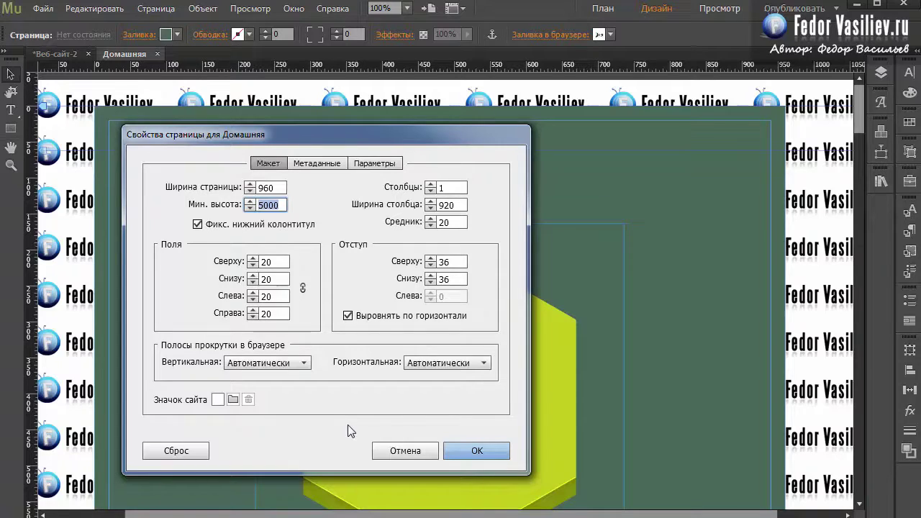
{"action": "left_click", "coordinate": [267, 205]}
{"action": "left_click_drag", "start_coordinate": [281, 205], "coordinate": [216, 216]}
{"action": "left_click", "coordinate": [407, 449]}
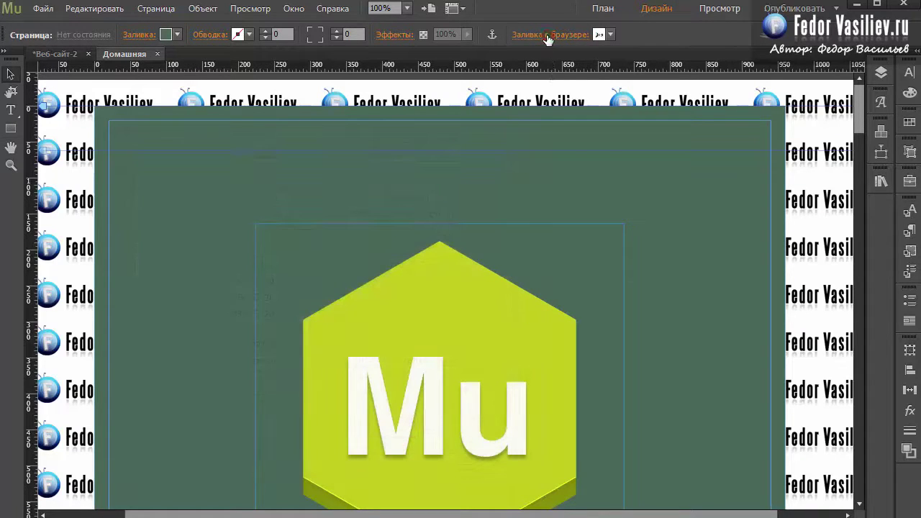
Set the vertical speed of the browser fill's final motion (Конечное перемещение) to 0.
{"action": "left_click", "coordinate": [547, 35]}
{"action": "left_click", "coordinate": [616, 64]}
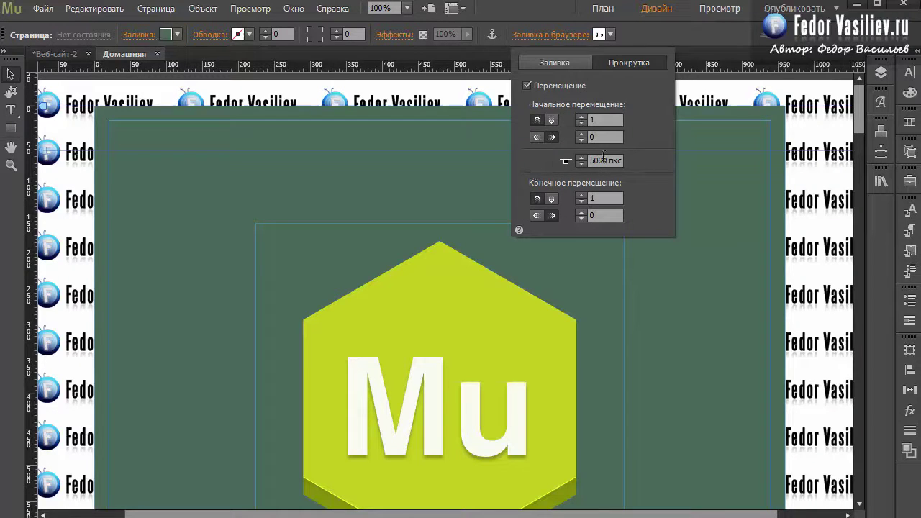
{"action": "left_click", "coordinate": [603, 199]}
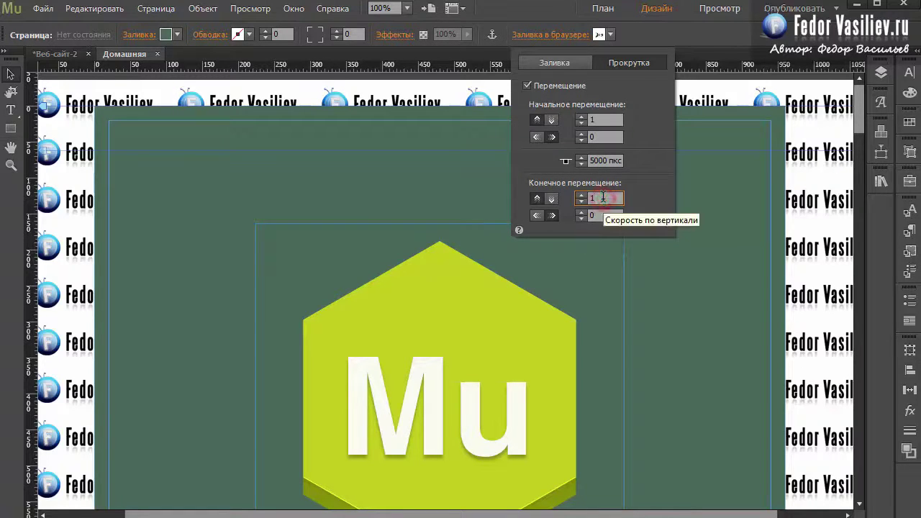
{"action": "key", "text": "BackSpace"}
{"action": "type", "text": "0"}
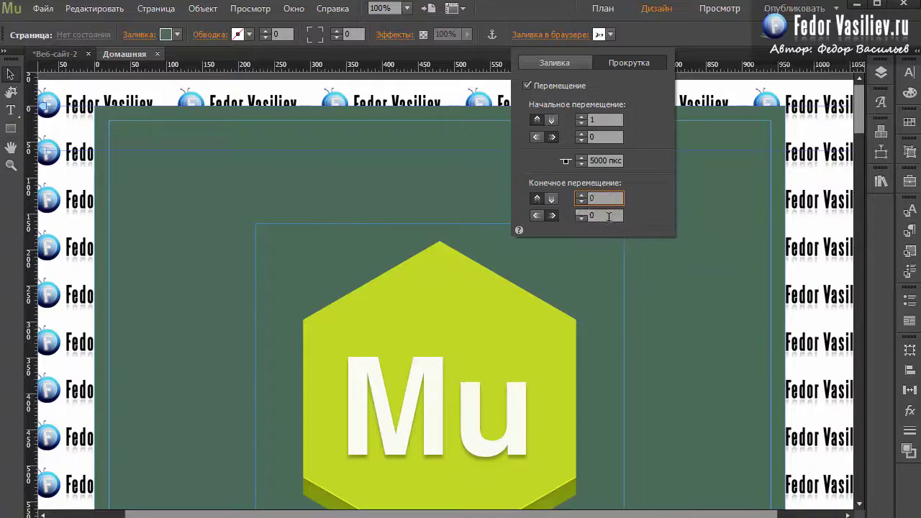
Set the vertical direction of the browser fill's initial motion (Начальное перемещение) to downward.
{"action": "left_click", "coordinate": [603, 215]}
{"action": "left_click", "coordinate": [606, 120]}
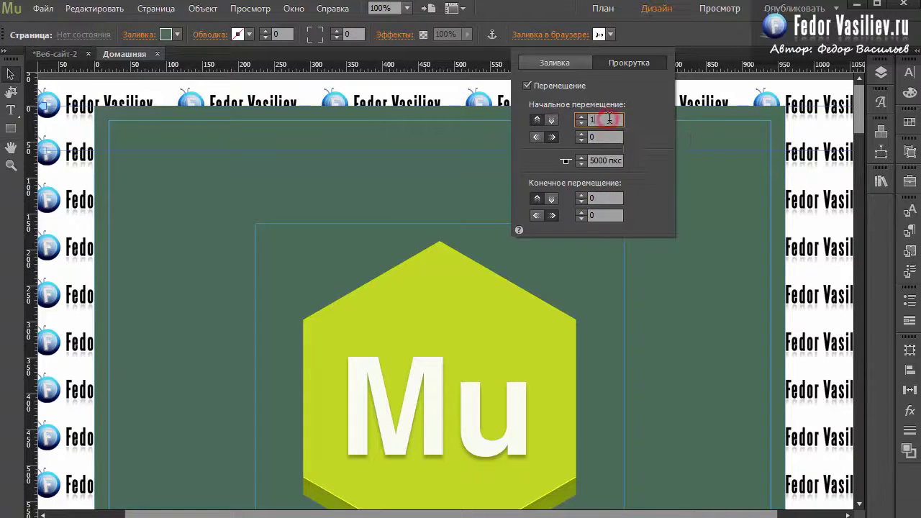
{"action": "left_click", "coordinate": [552, 123]}
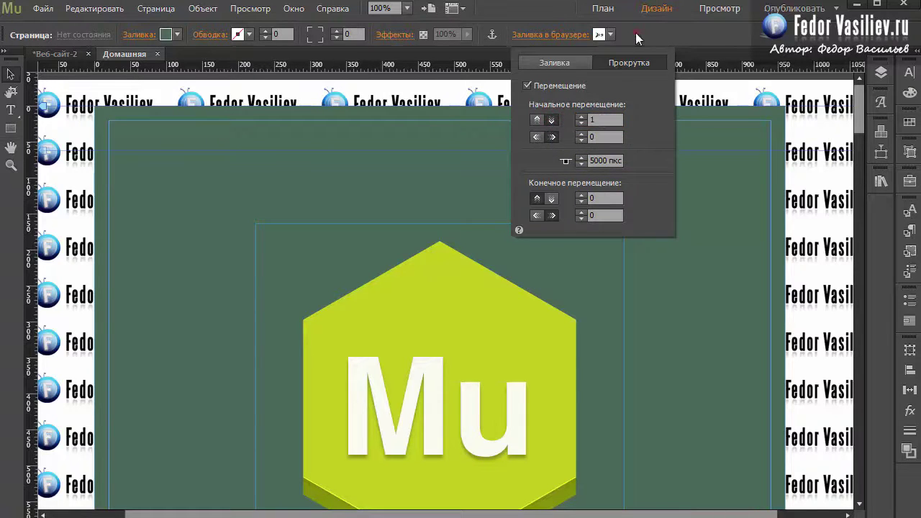
Preview the home page in the browser and scroll along it to examine the vertical background motion.
{"action": "left_click", "coordinate": [42, 9]}
{"action": "left_click", "coordinate": [121, 251]}
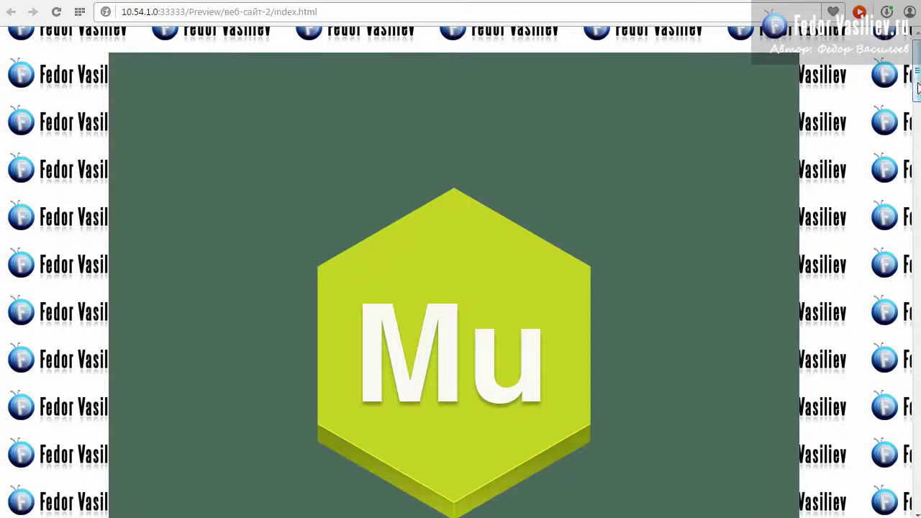
{"action": "mouse_move", "coordinate": [918, 84]}
{"action": "left_mouse_down"}
{"action": "mouse_move", "coordinate": [918, 106]}
{"action": "mouse_move", "coordinate": [918, 63]}
{"action": "mouse_move", "coordinate": [918, 115]}
{"action": "mouse_move", "coordinate": [918, 87]}
{"action": "left_mouse_up"}
{"action": "mouse_move", "coordinate": [918, 65]}
{"action": "left_mouse_down"}
{"action": "mouse_move", "coordinate": [918, 112]}
{"action": "mouse_move", "coordinate": [917, 73]}
{"action": "left_mouse_up"}
{"action": "scroll", "coordinate": [506, 178], "scroll_direction": "up", "scroll_amount": 1}
{"action": "mouse_move", "coordinate": [918, 106]}
{"action": "left_mouse_down"}
{"action": "mouse_move", "coordinate": [918, 392]}
{"action": "mouse_move", "coordinate": [895, 512]}
{"action": "mouse_move", "coordinate": [897, 308]}
{"action": "mouse_move", "coordinate": [866, 103]}
{"action": "mouse_move", "coordinate": [871, 63]}
{"action": "mouse_move", "coordinate": [919, 130]}
{"action": "mouse_move", "coordinate": [915, 506]}
{"action": "mouse_move", "coordinate": [912, 439]}
{"action": "left_mouse_up"}
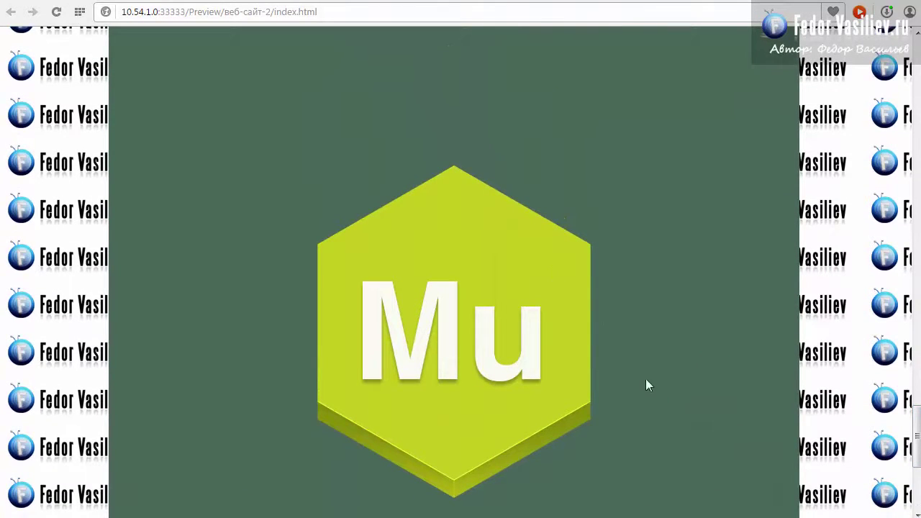
{"action": "left_click_drag", "start_coordinate": [916, 443], "coordinate": [915, 475]}
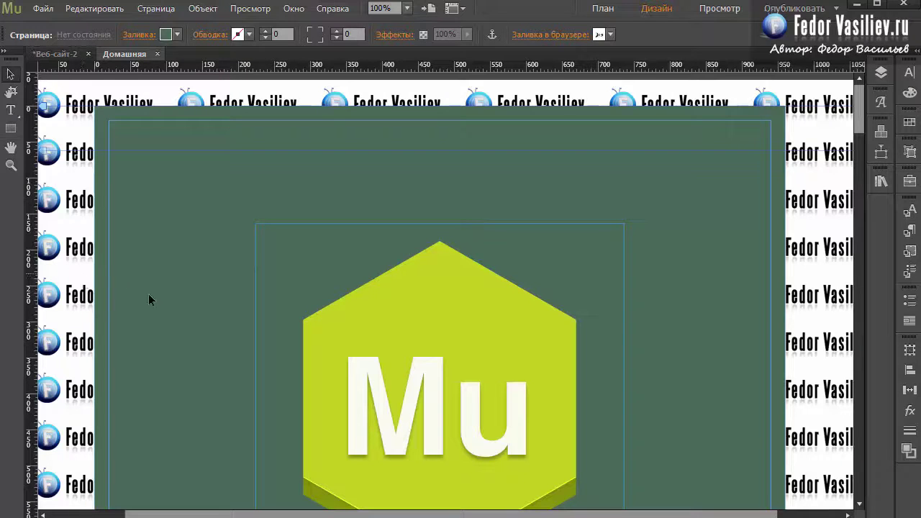
Set the horizontal initial motion (Начальное перемещение) of the browser fill to the right at speed 1.
{"action": "left_click", "coordinate": [551, 35]}
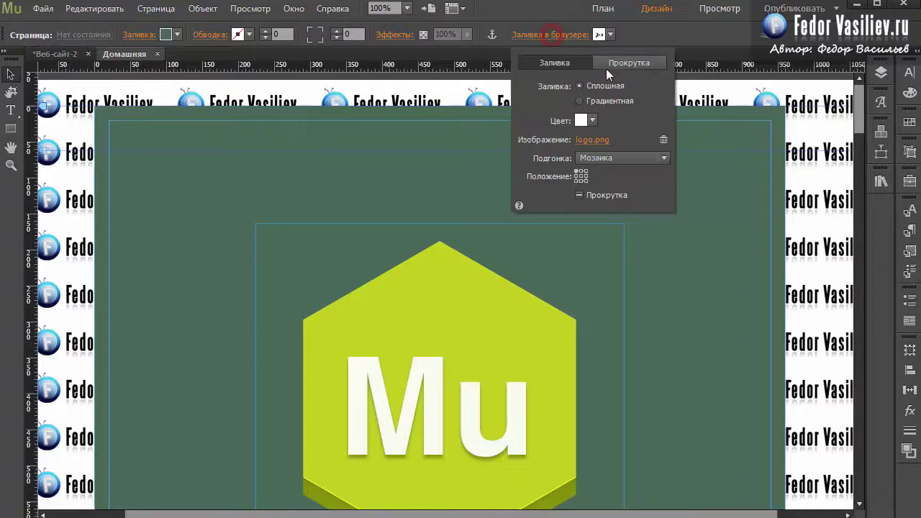
{"action": "left_click", "coordinate": [609, 64]}
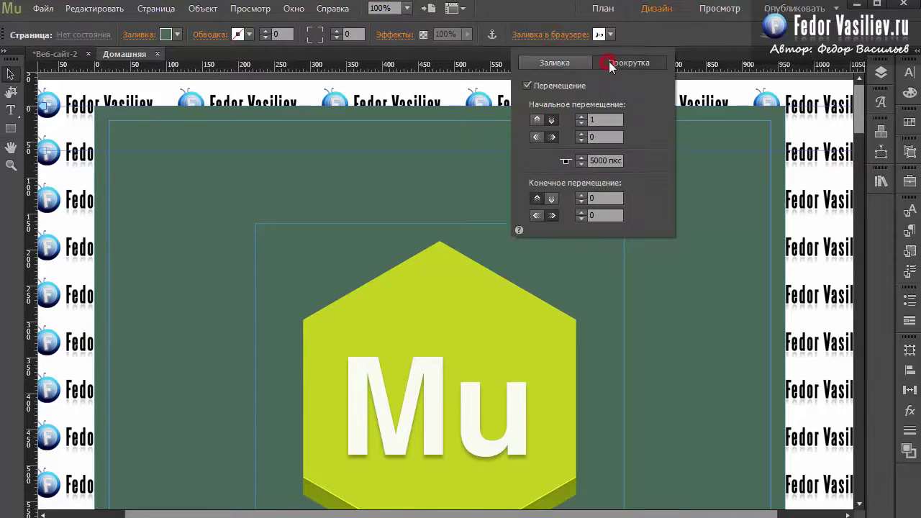
{"action": "left_click", "coordinate": [552, 138]}
{"action": "type", "text": "1"}
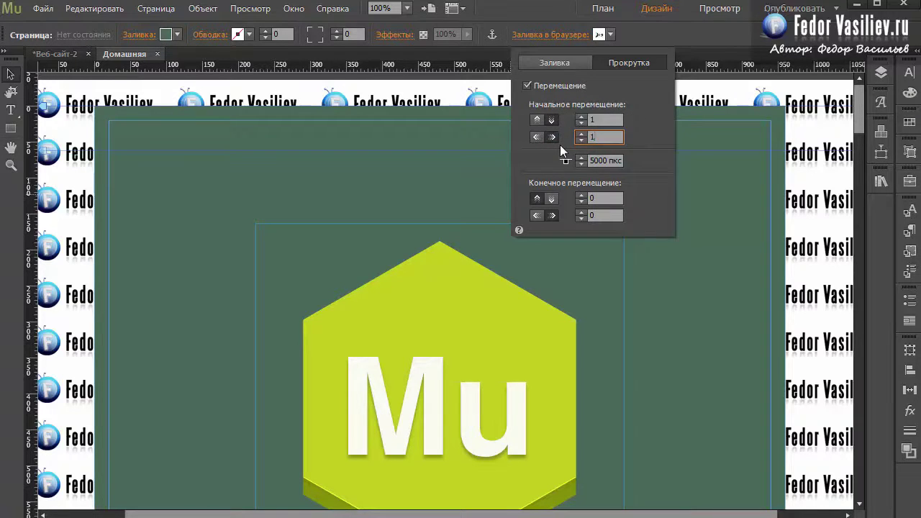
{"action": "left_click", "coordinate": [204, 232]}
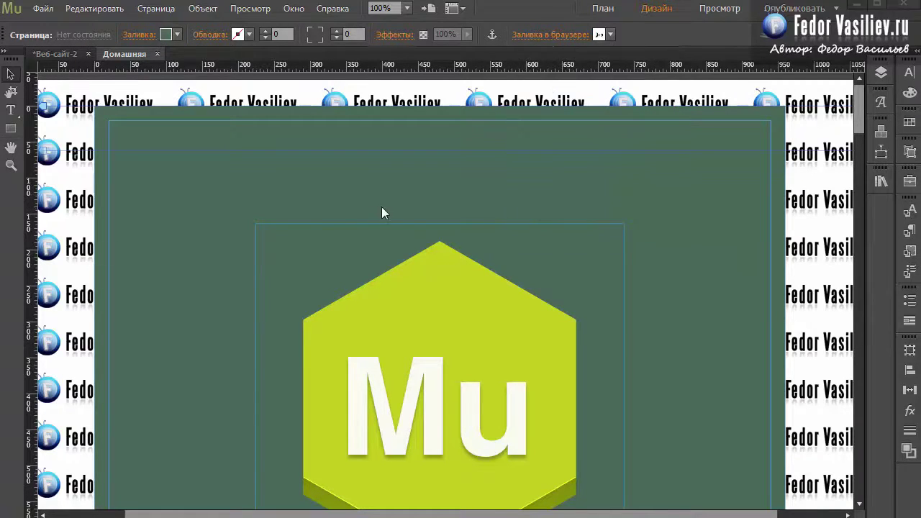
Preview the page in the browser again and scroll down and back up to examine the diagonal background motion.
{"action": "key", "text": "ctrl+shift+e"}
{"action": "scroll", "coordinate": [916, 108], "scroll_direction": "down", "scroll_amount": 3}
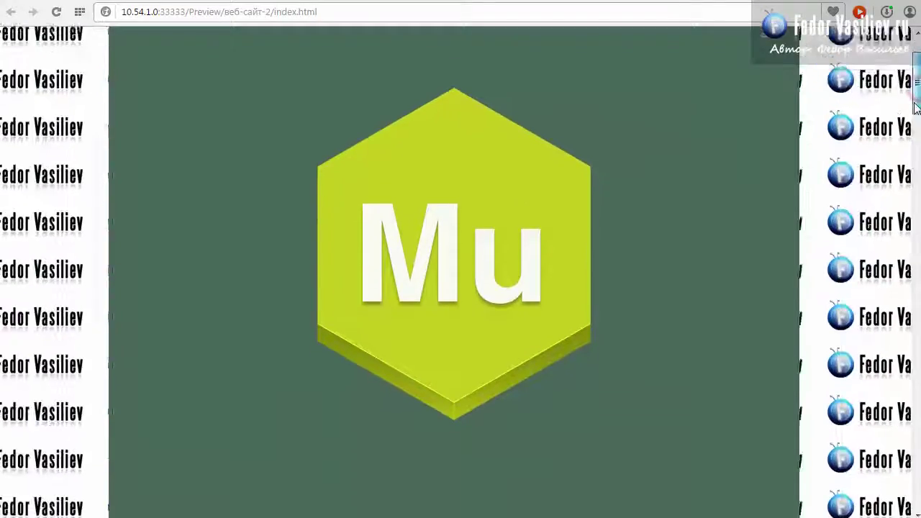
{"action": "left_click_drag", "start_coordinate": [916, 108], "coordinate": [913, 274]}
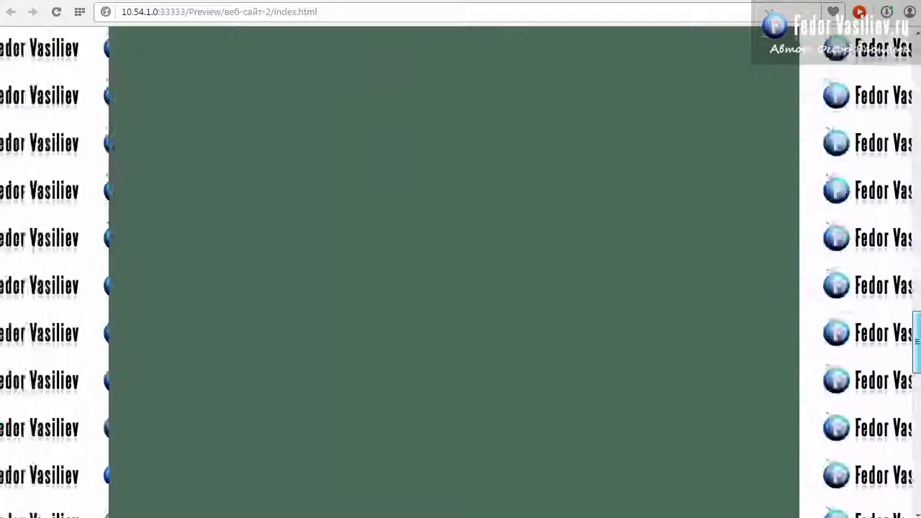
{"action": "left_click_drag", "start_coordinate": [916, 383], "coordinate": [887, 351]}
{"action": "left_click_drag", "start_coordinate": [886, 280], "coordinate": [898, 252]}
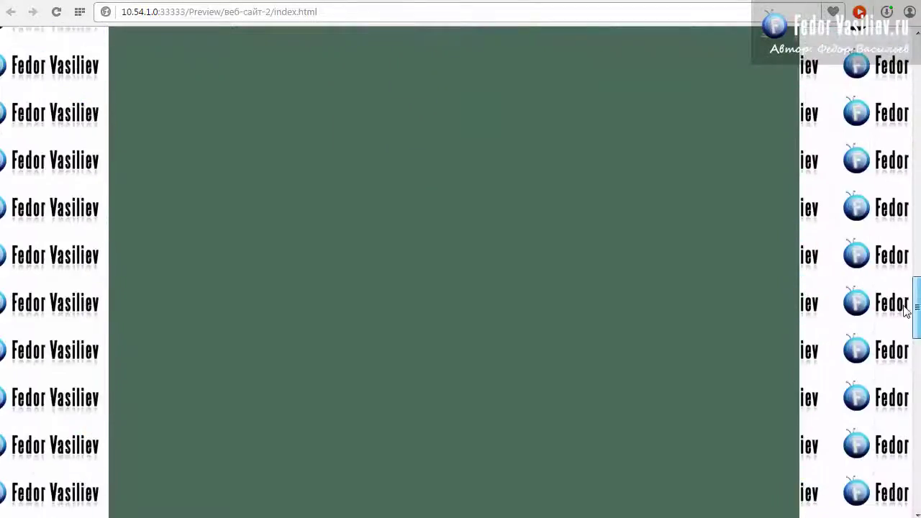
{"action": "left_click_drag", "start_coordinate": [907, 327], "coordinate": [884, 161]}
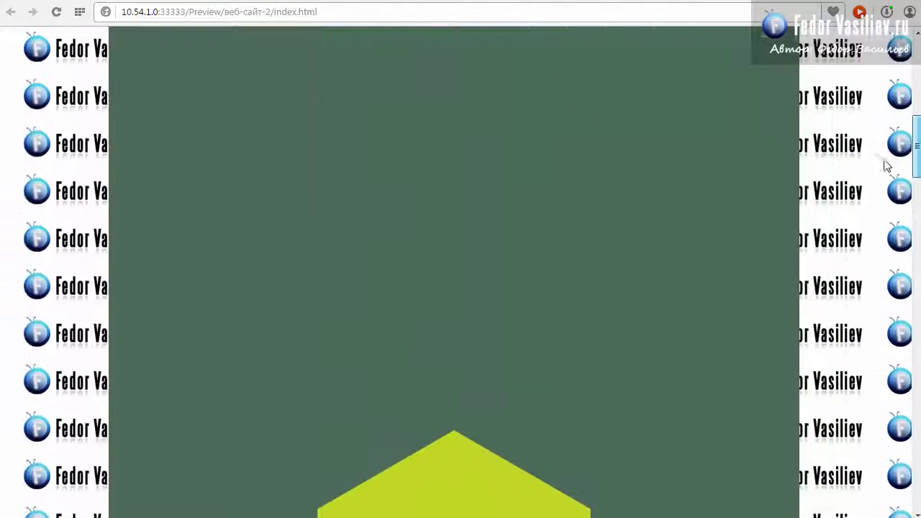
{"action": "scroll", "coordinate": [886, 164], "scroll_direction": "down", "scroll_amount": 3}
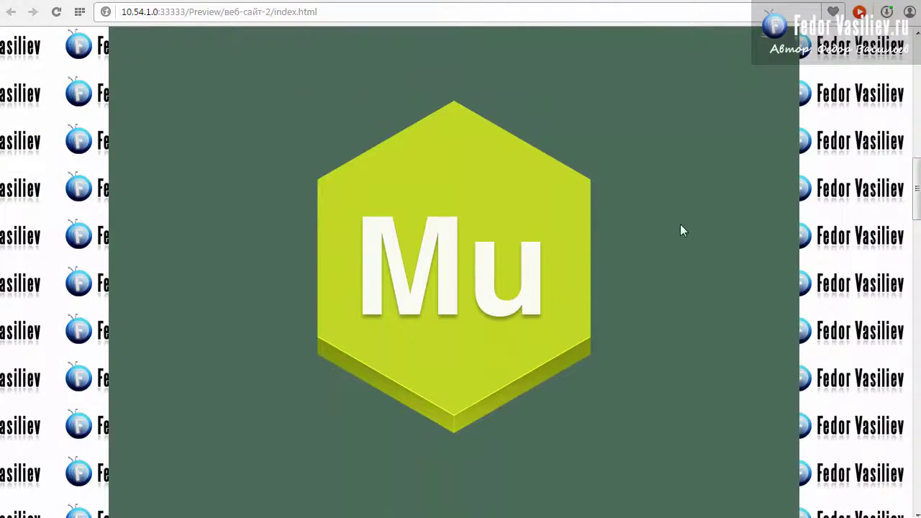
{"action": "left_click_drag", "start_coordinate": [918, 210], "coordinate": [907, 74]}
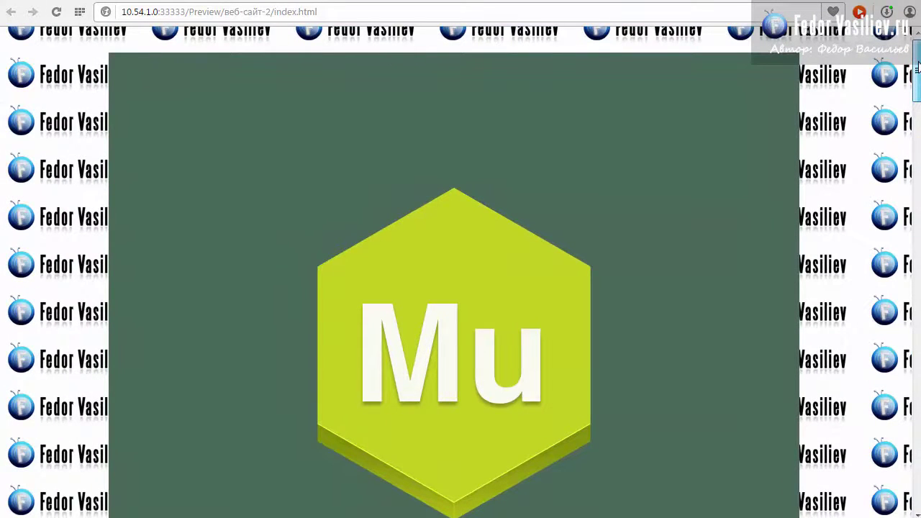
{"action": "left_click_drag", "start_coordinate": [918, 67], "coordinate": [908, 48]}
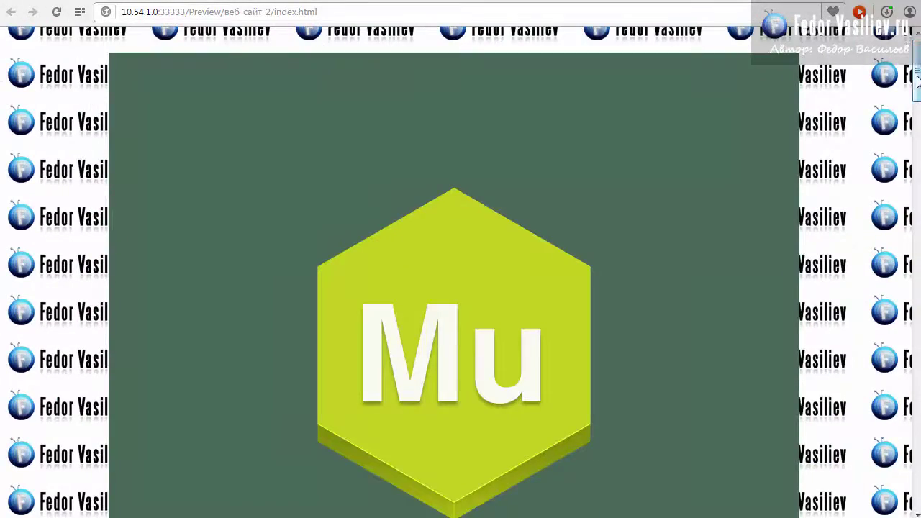
{"action": "left_click_drag", "start_coordinate": [917, 81], "coordinate": [912, 59]}
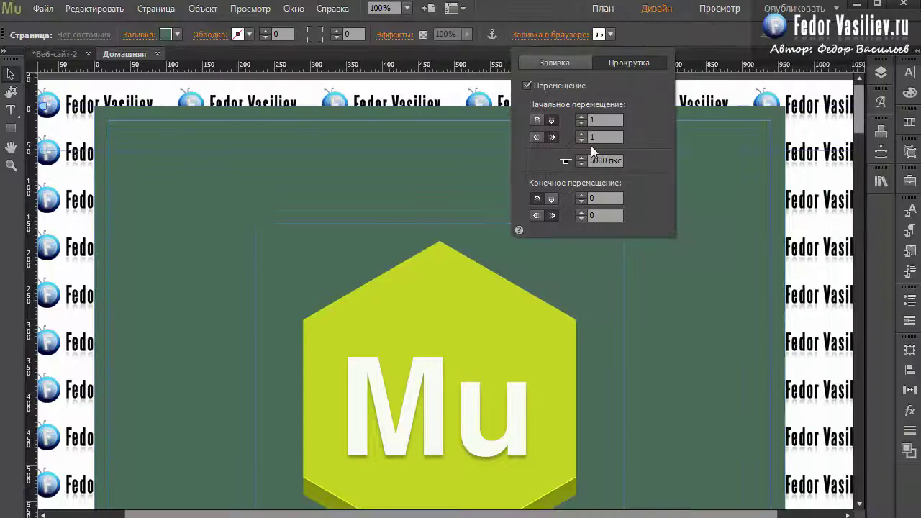
Reduce the browser fill's initial motion speeds to 0,5 vertically and 0,4 horizontally.
{"action": "left_click", "coordinate": [582, 140]}
{"action": "left_click", "coordinate": [582, 140]}
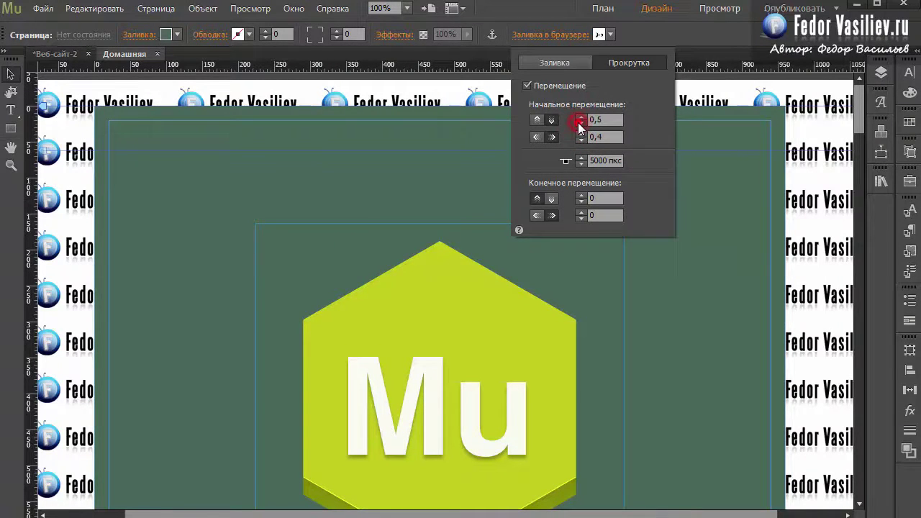
{"action": "left_click", "coordinate": [545, 10]}
Preview the page in the browser and scroll through it to examine the slower background motion.
{"action": "left_click", "coordinate": [43, 9]}
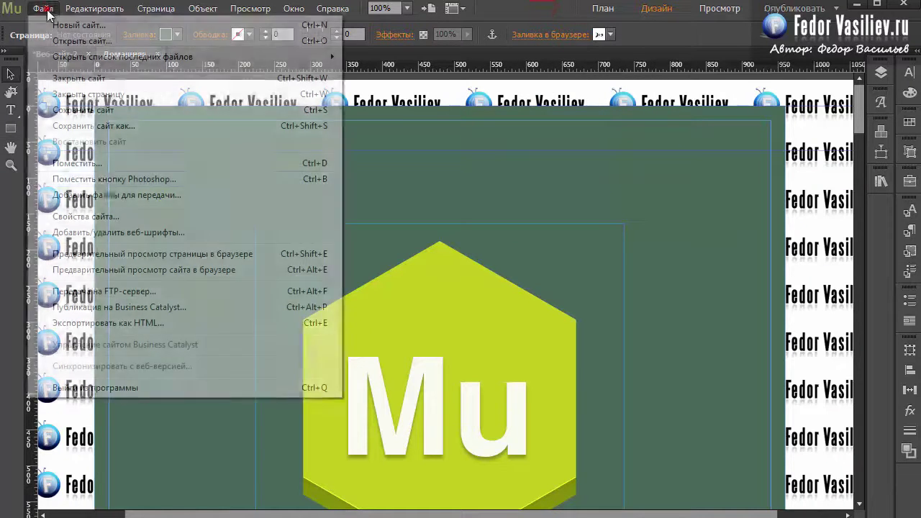
{"action": "left_click", "coordinate": [136, 253]}
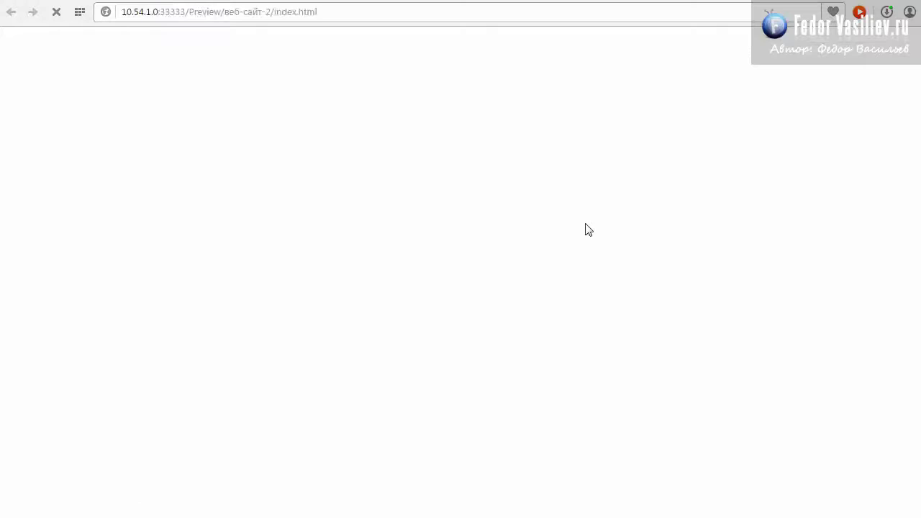
{"action": "scroll", "coordinate": [461, 288], "scroll_direction": "down", "scroll_amount": 5}
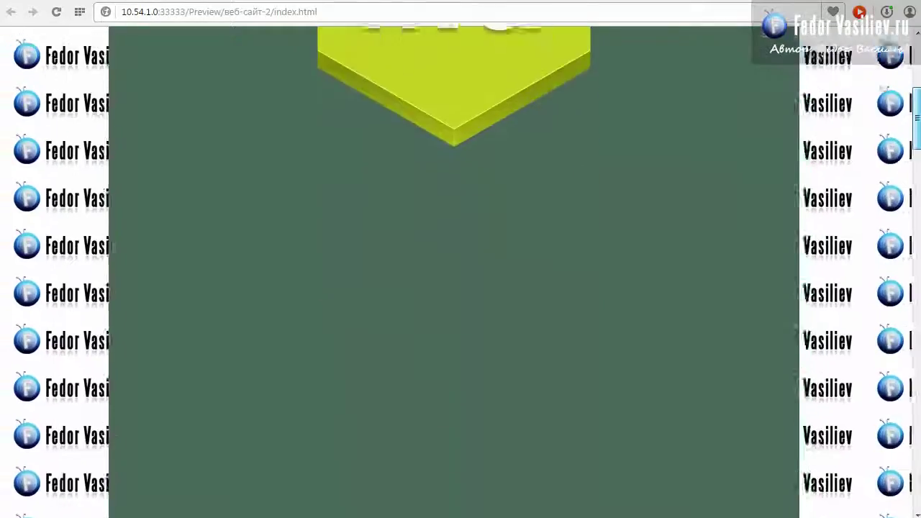
{"action": "scroll", "coordinate": [461, 288], "scroll_direction": "down", "scroll_amount": 10}
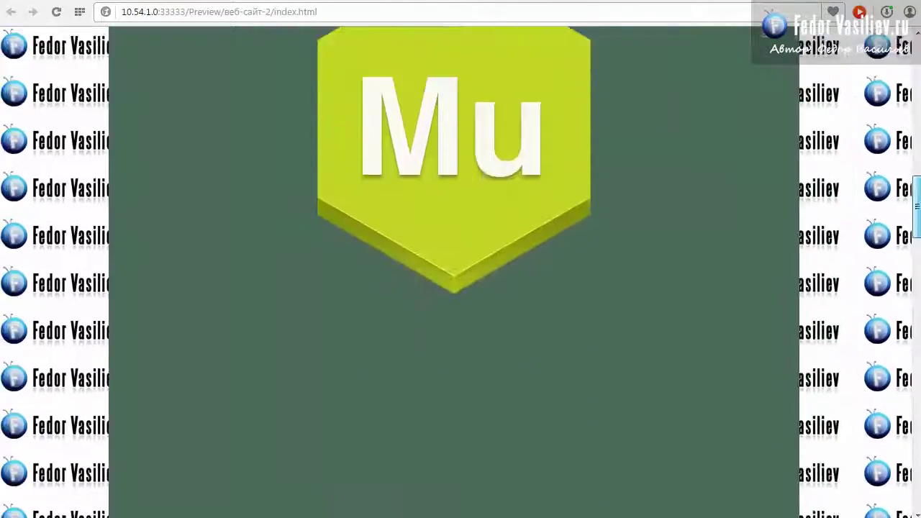
{"action": "left_click_drag", "start_coordinate": [917, 270], "coordinate": [916, 48]}
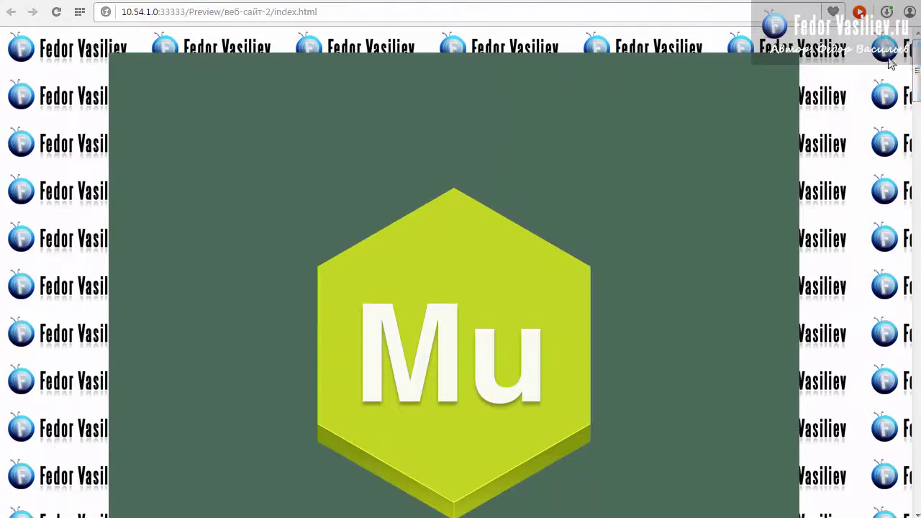